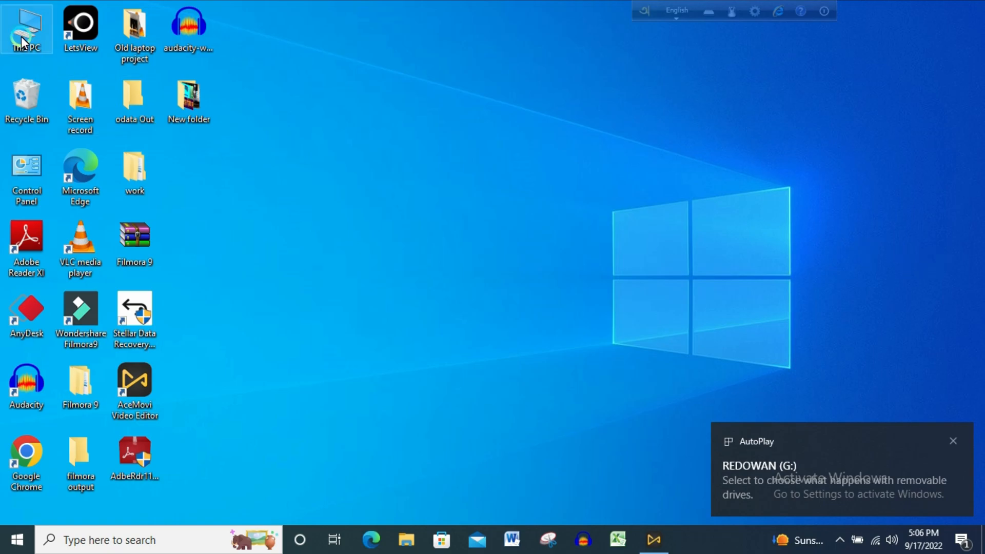
- Open This PC and start turning on BitLocker for the removable drive G:
click(97, 132)
key(super+e)
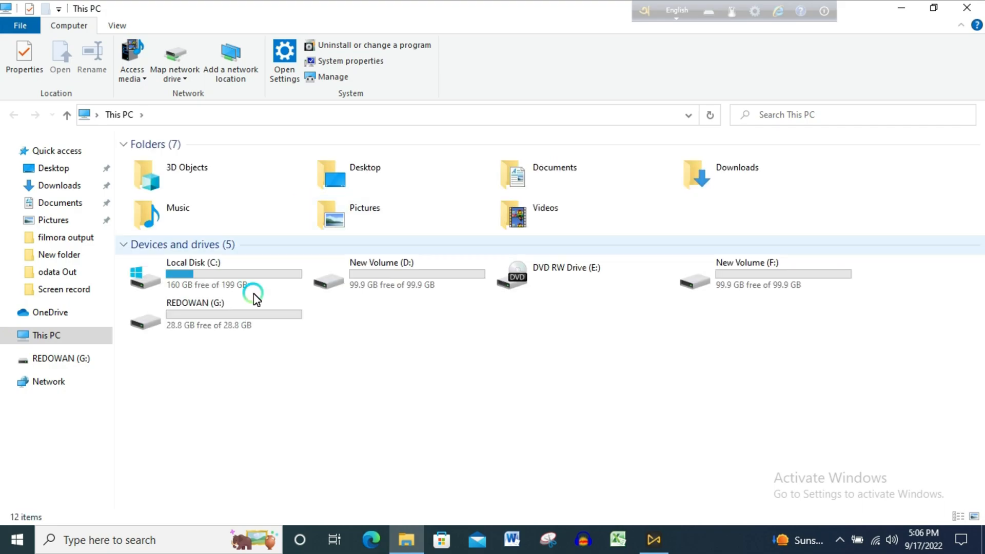
click(208, 322)
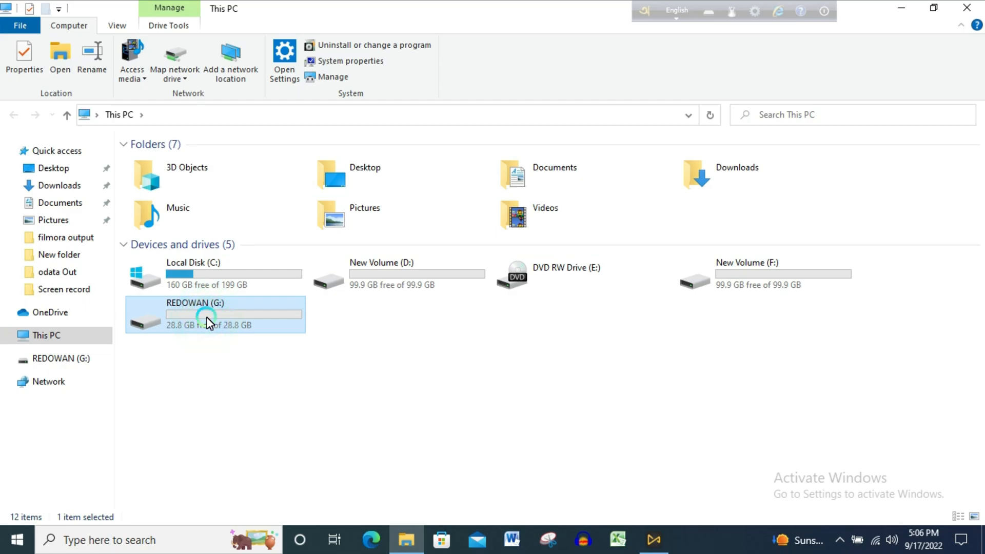
right_click(204, 316)
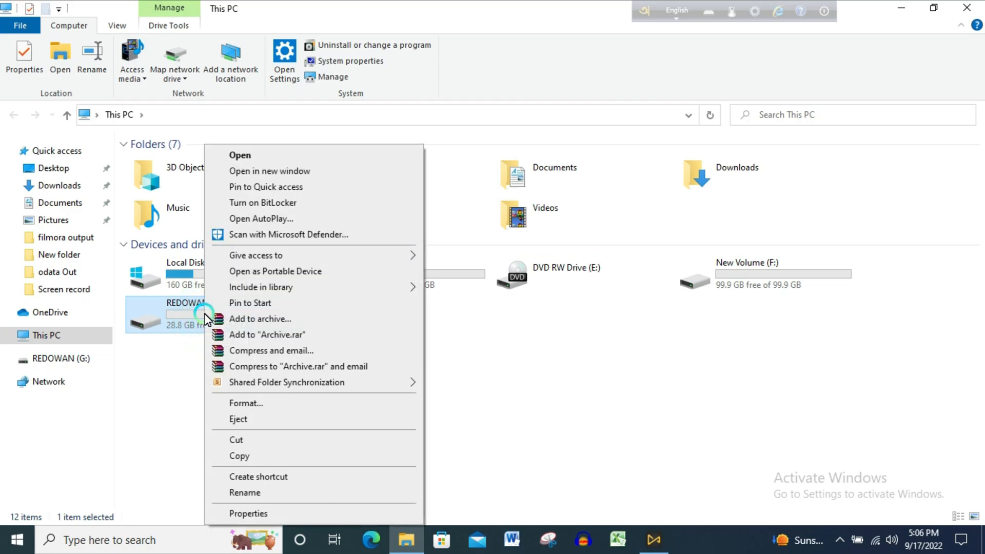
click(256, 204)
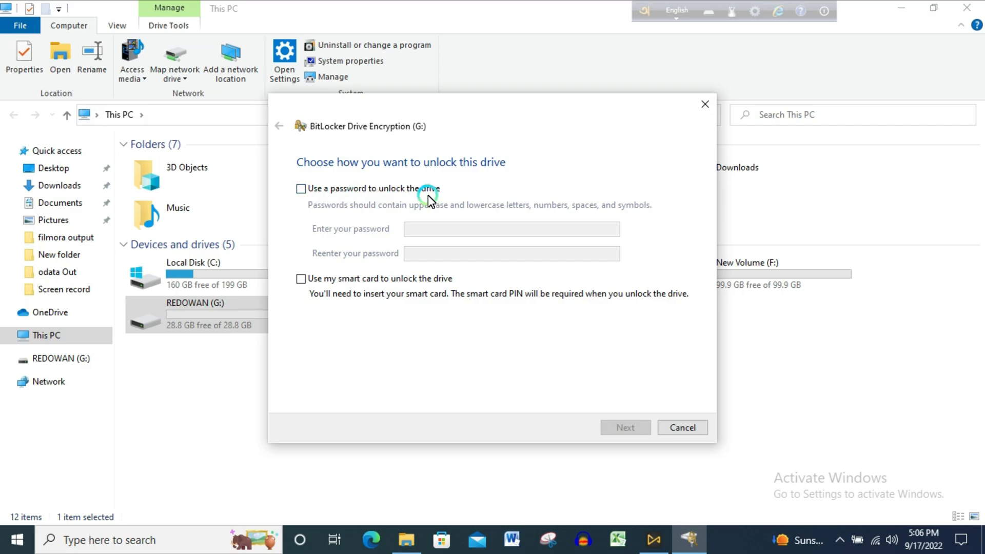
- Choose to unlock drive G: with a password and enter the new BitLocker password
click(302, 190)
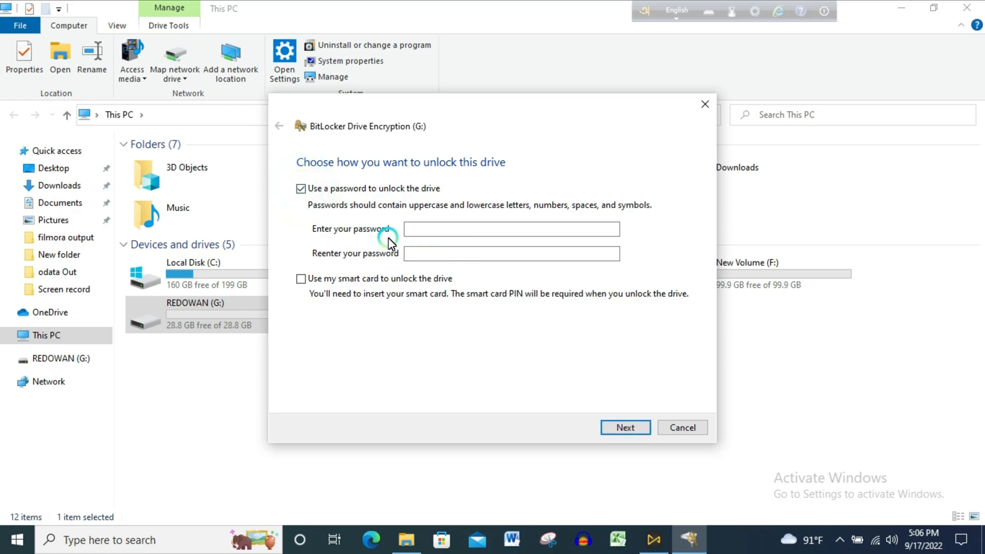
click(435, 232)
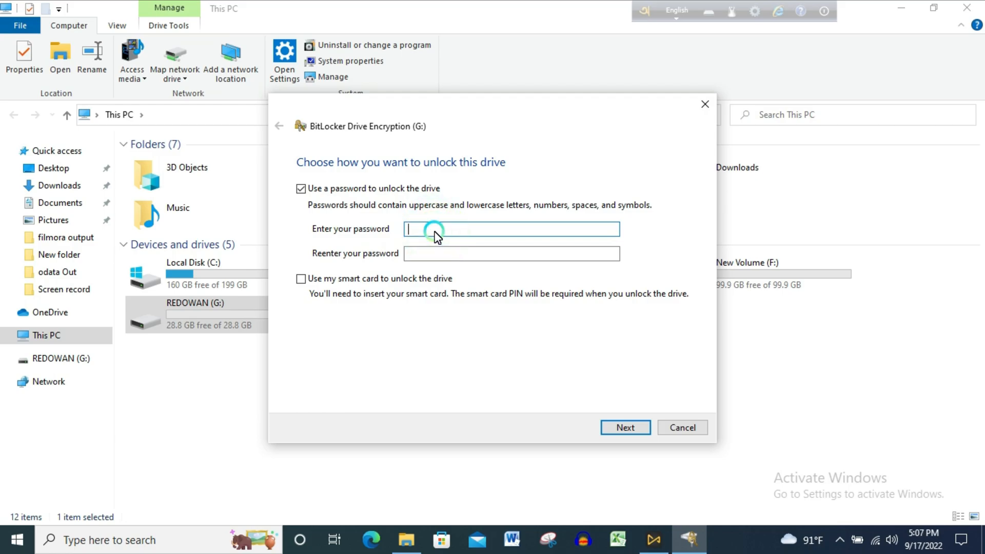
text(•••••••)
key(BackSpace)
key(BackSpace)
key(BackSpace)
key(BackSpace)
key(BackSpace)
key(BackSpace)
key(BackSpace)
text(••••••••••••)
- Re-enter the BitLocker password to confirm it and continue to the recovery key backup options
click(429, 253)
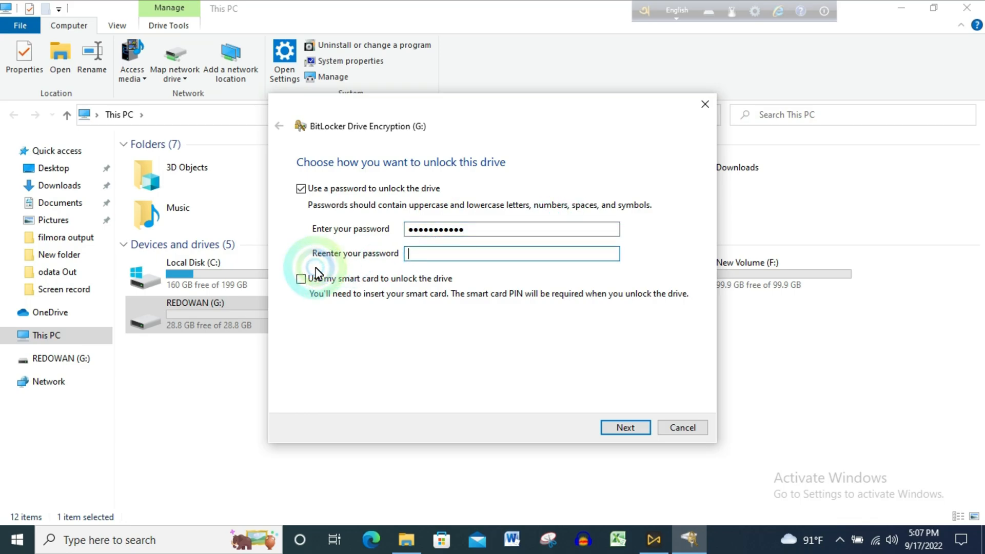
click(313, 284)
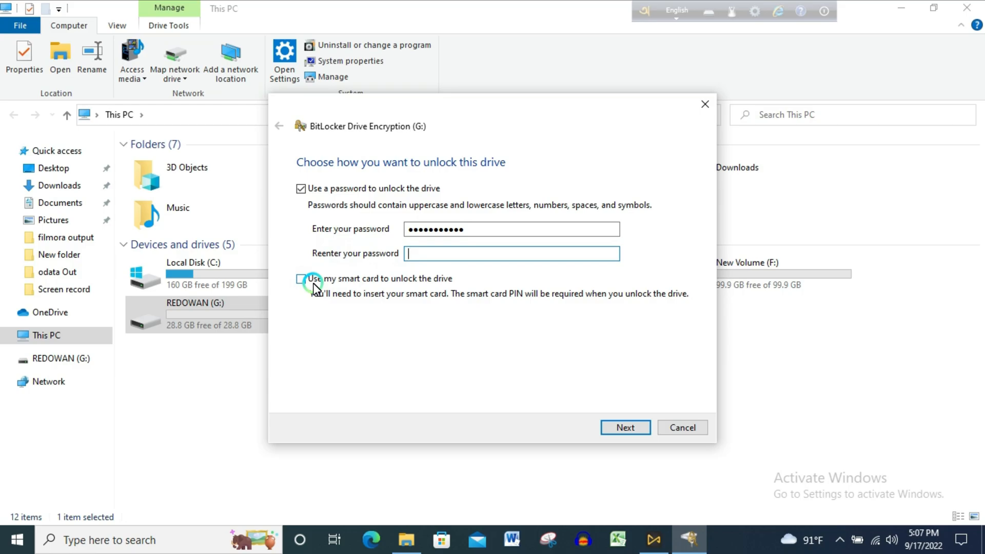
text(•••••••••••)
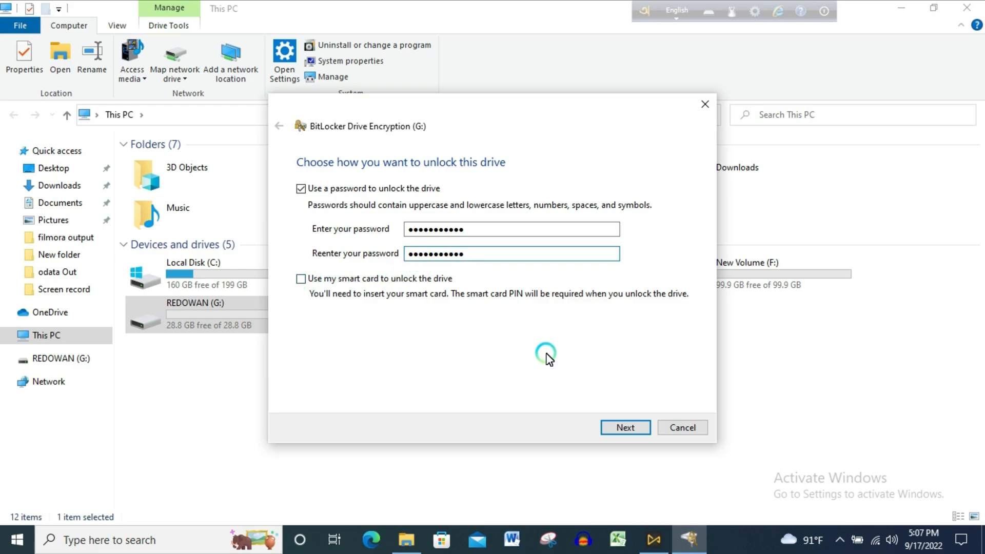
click(624, 429)
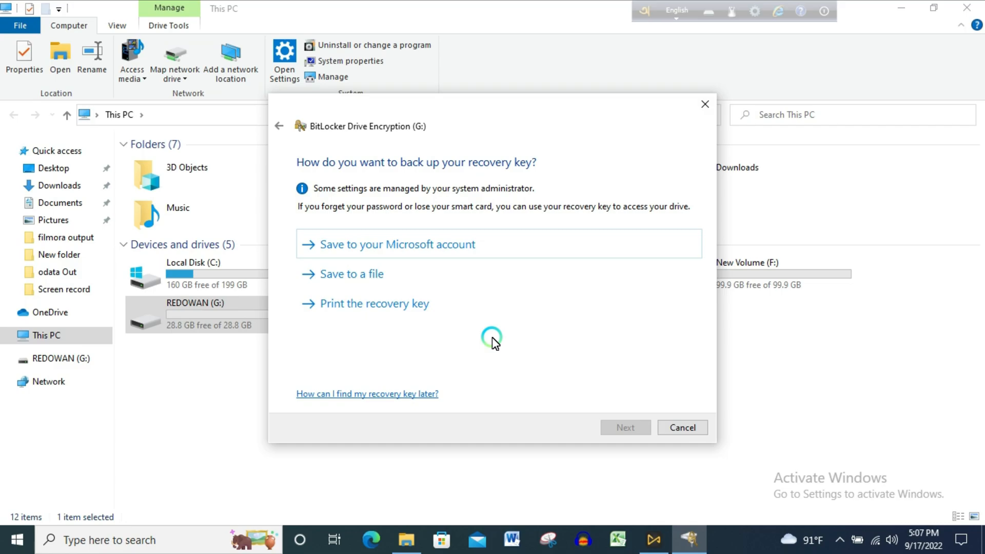
- Back up the recovery key as a text file in the Documents folder and continue
click(343, 280)
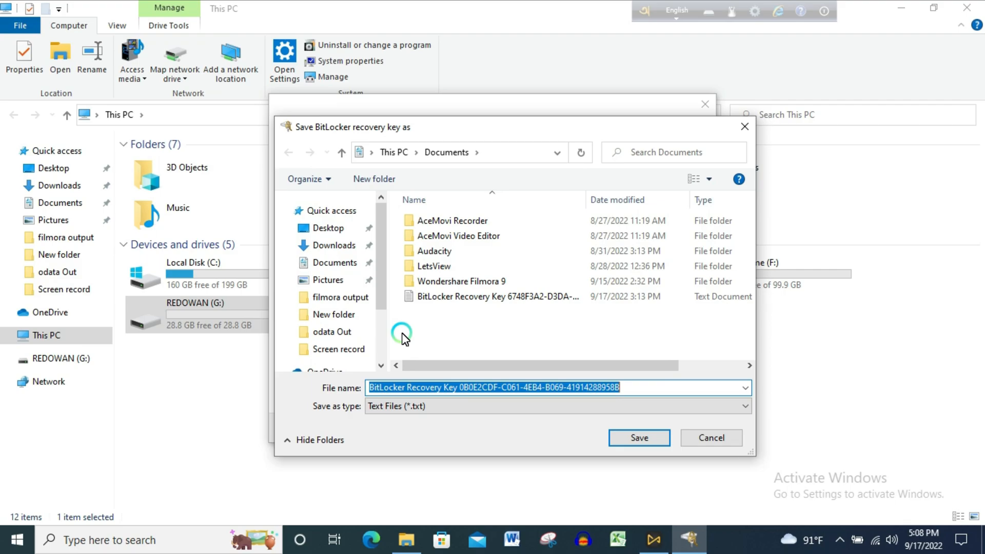
click(640, 438)
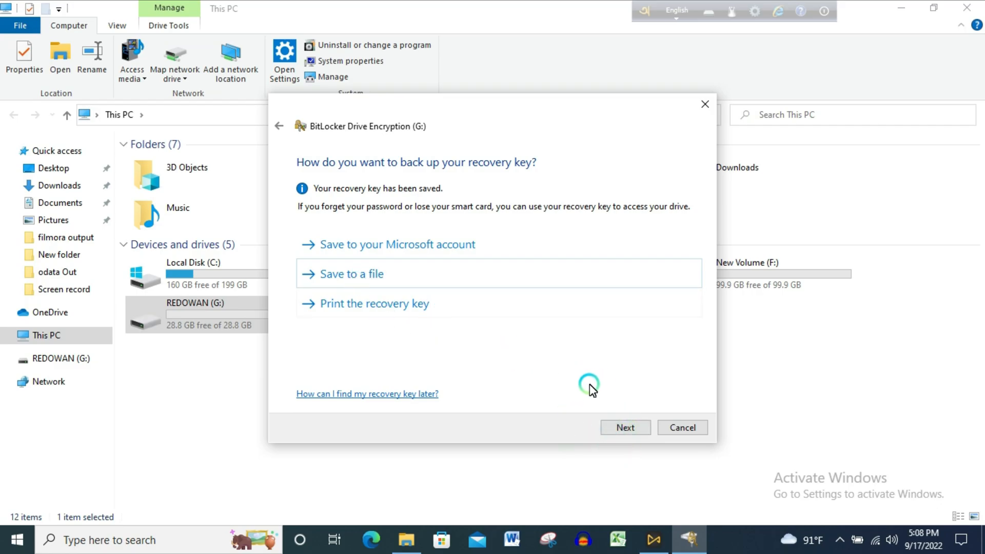
click(626, 428)
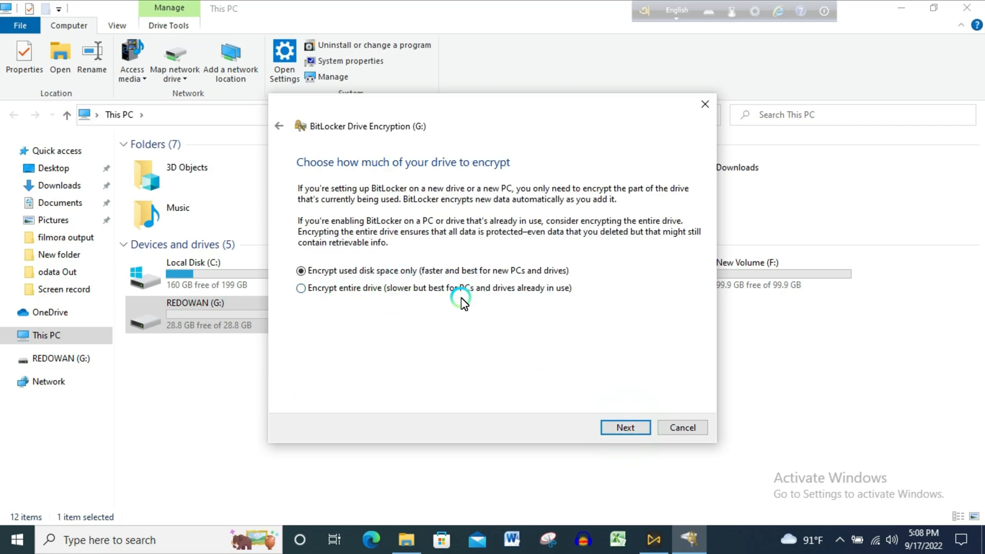
- Encrypt only the used disk space of drive G: in Compatible mode
click(624, 429)
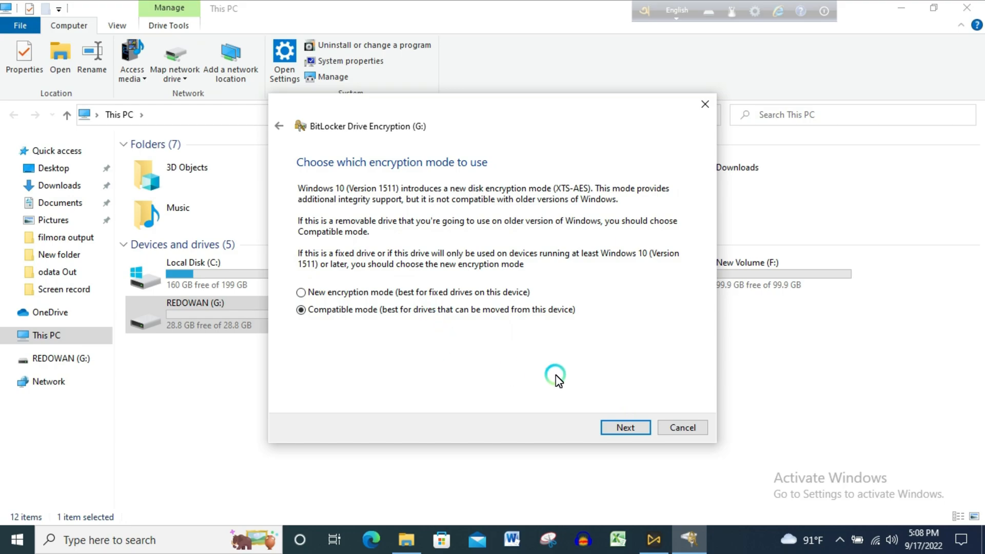
click(629, 428)
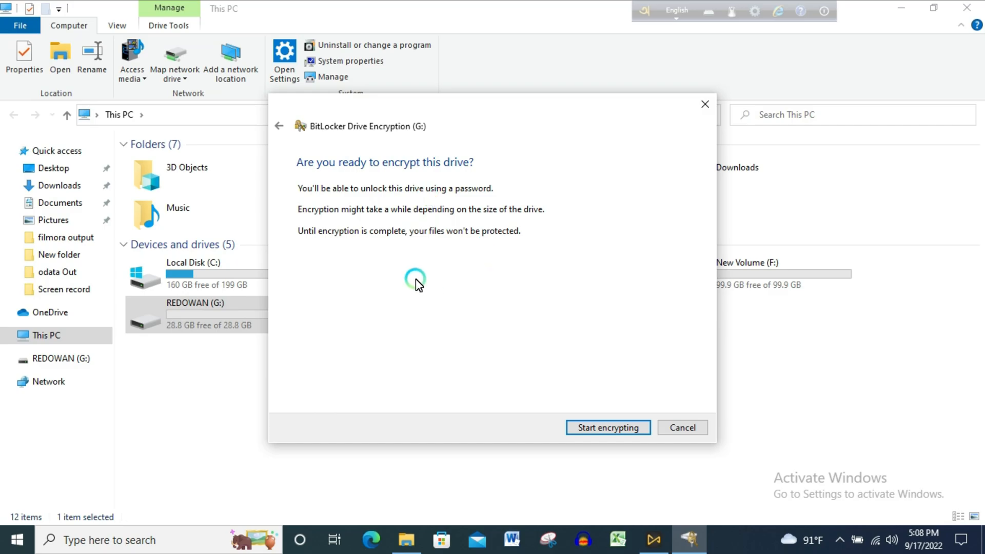
click(607, 431)
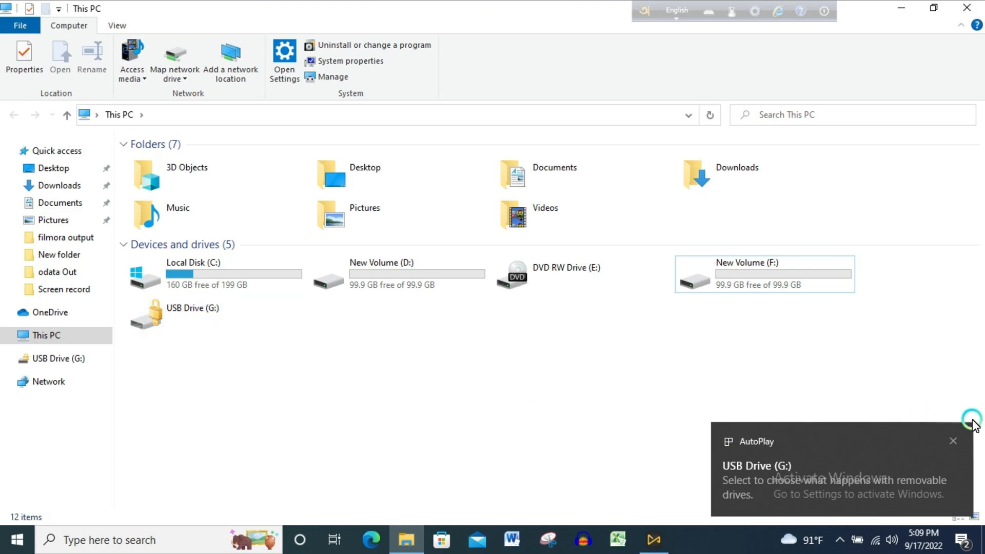
- Dismiss the AutoPlay notification and unlock the encrypted USB drive G: by entering its BitLocker password
click(954, 440)
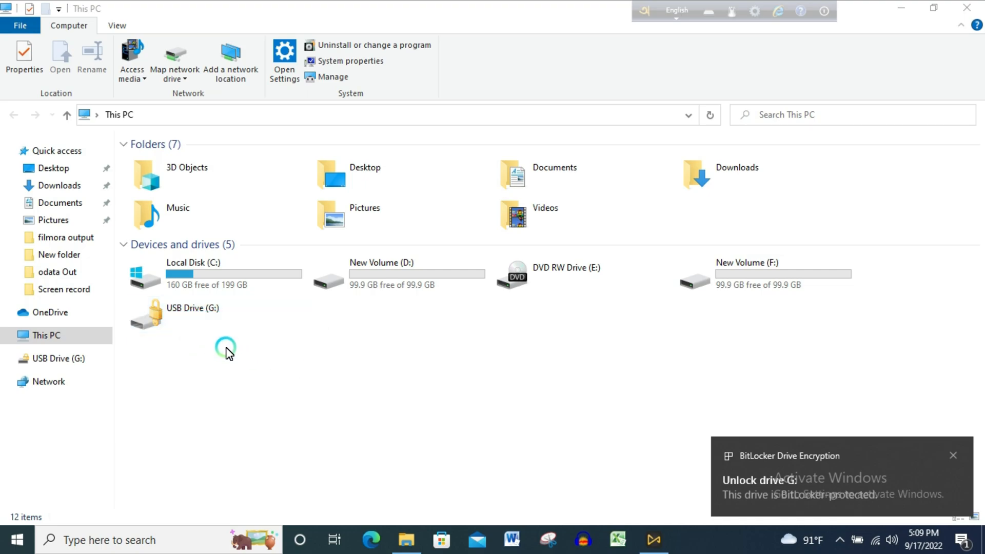
double_click(177, 325)
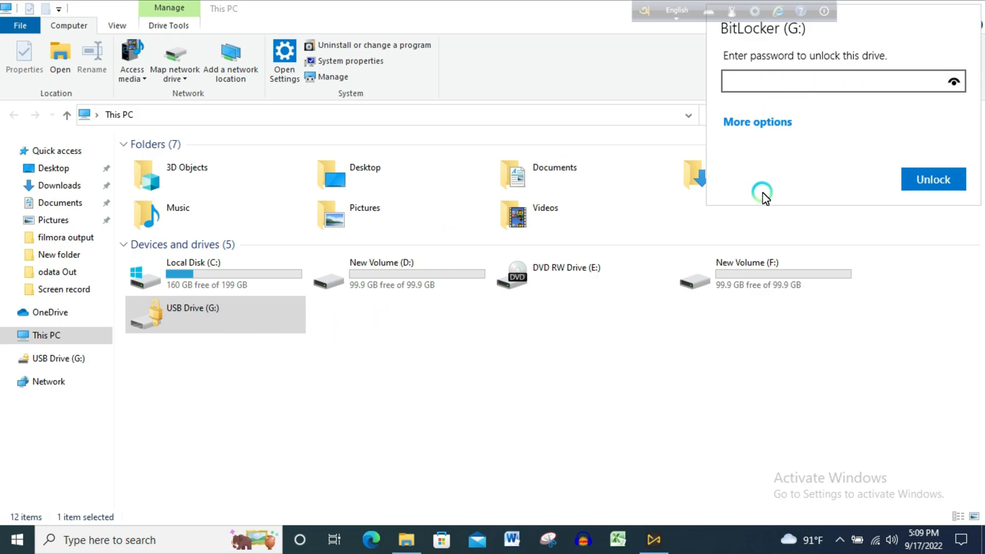
text(***********)
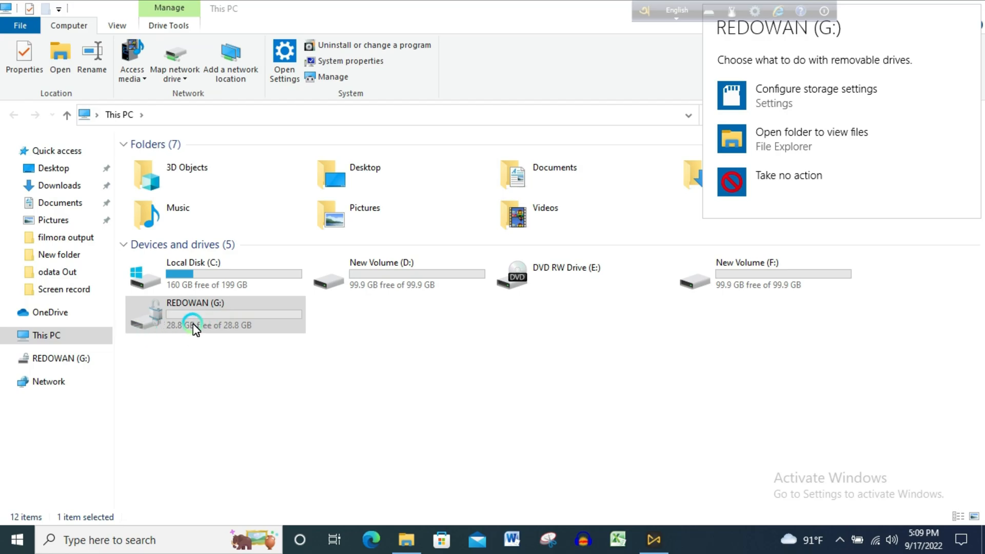
- Open the unlocked drive G: to view its contents and close the window
click(224, 316)
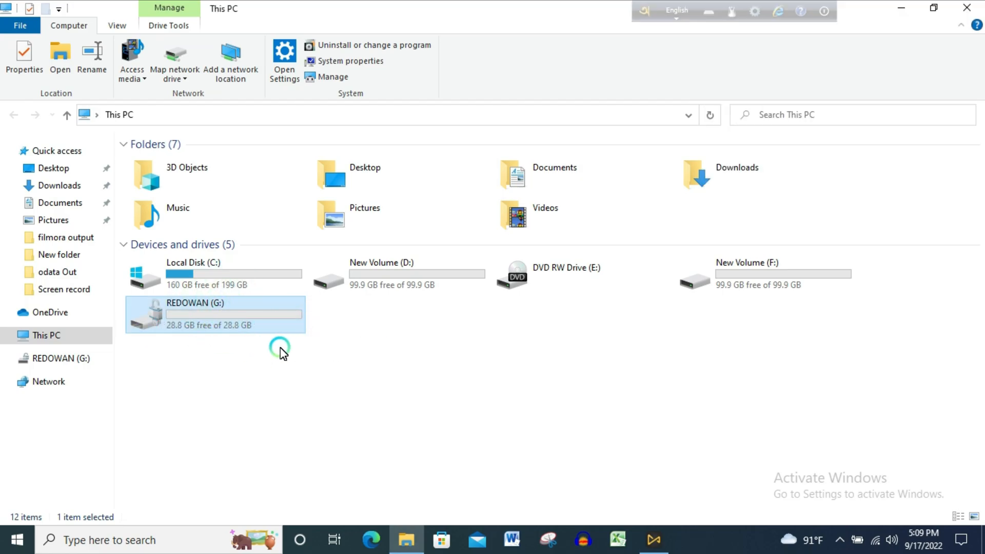
double_click(207, 315)
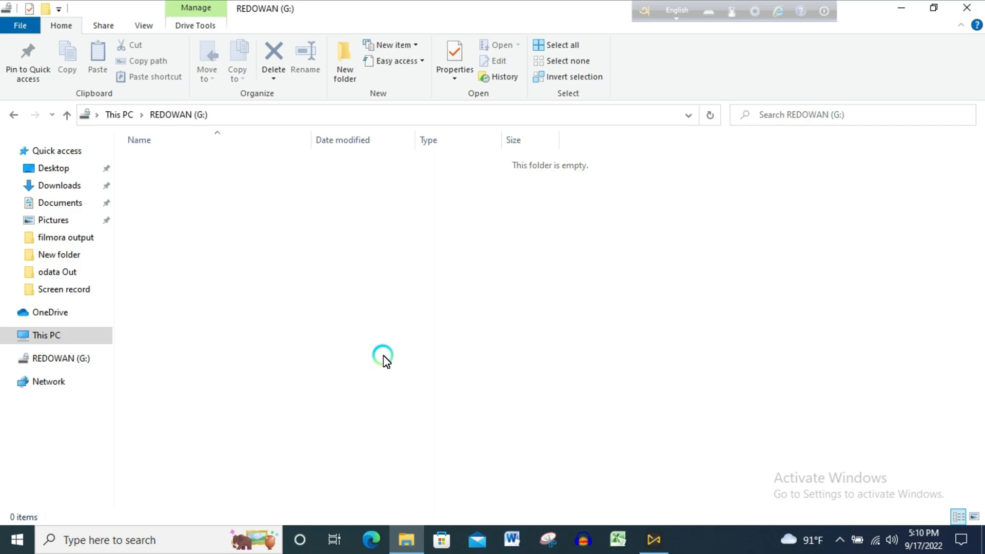
click(967, 7)
- Open the newly saved BitLocker recovery key file in Documents and copy its recovery key
double_click(47, 47)
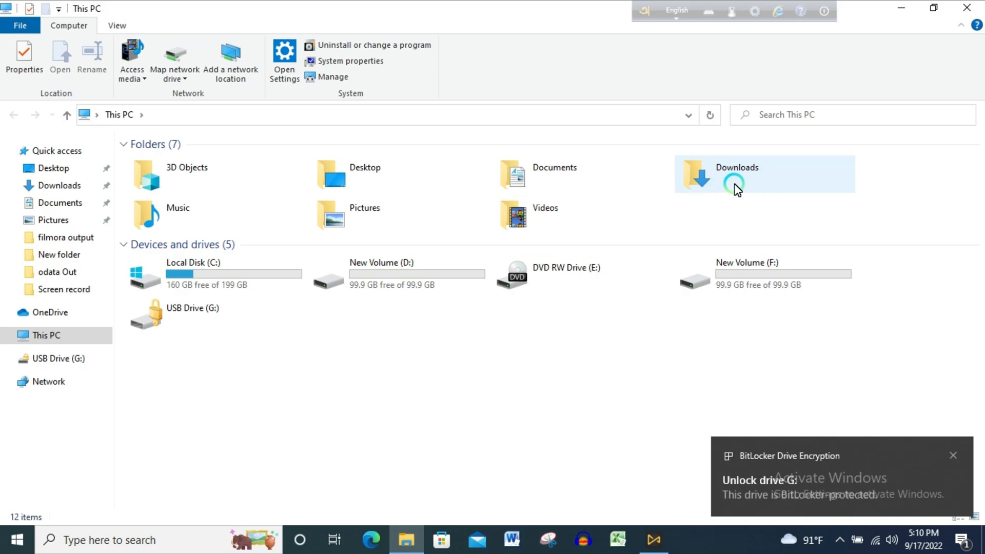
double_click(584, 179)
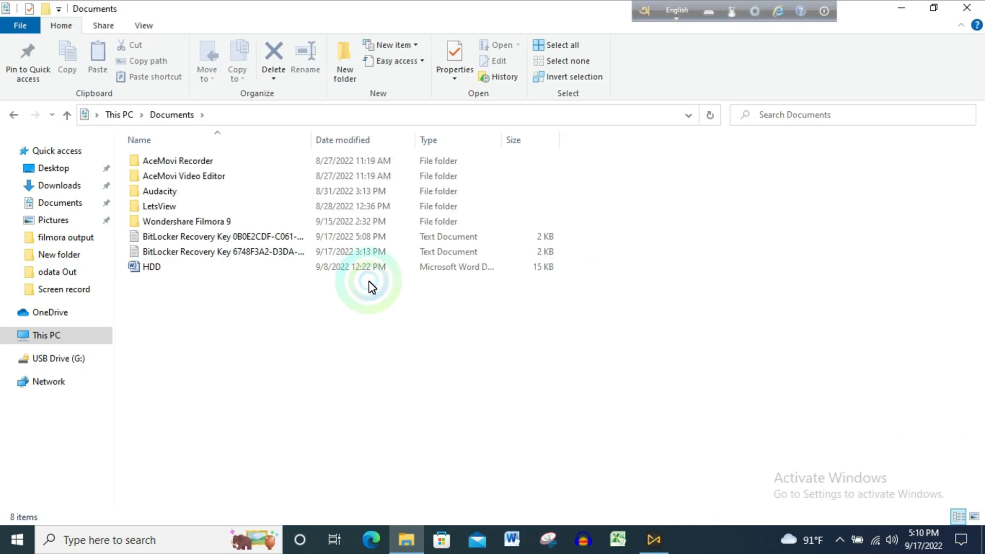
double_click(176, 239)
drag(47, 211, 413, 244)
key(ctrl+c)
click(93, 240)
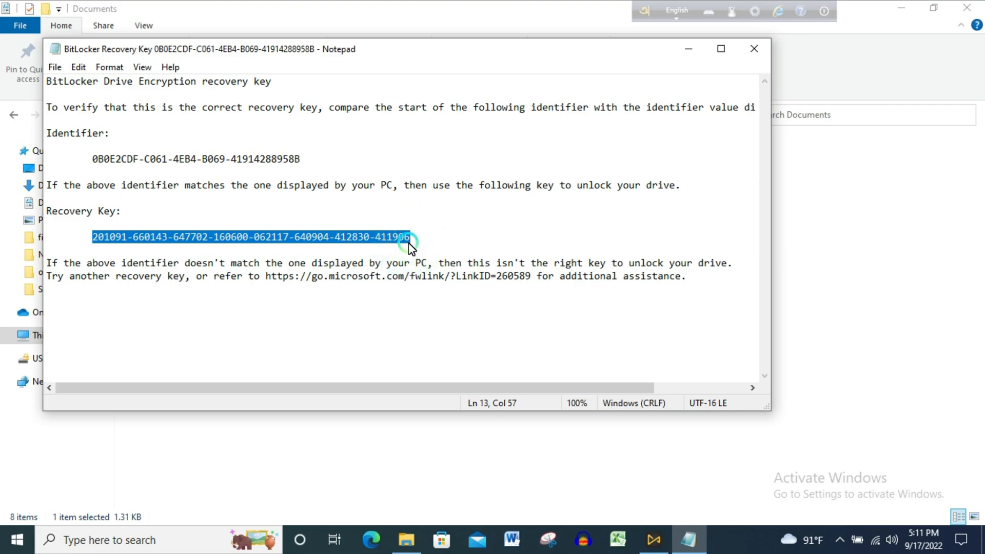
- Minimize the Notepad and Documents windows and open a new This PC window
click(902, 8)
click(689, 48)
click(109, 275)
click(392, 317)
key(super+e)
- Unlock the USB drive G: by pasting the copied recovery key, and check the drive's contents
click(191, 314)
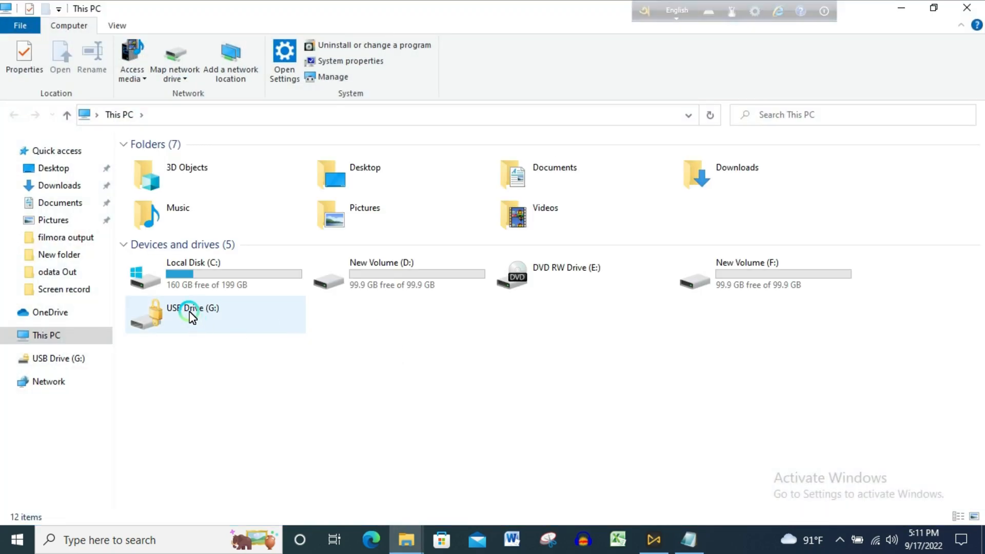
double_click(192, 314)
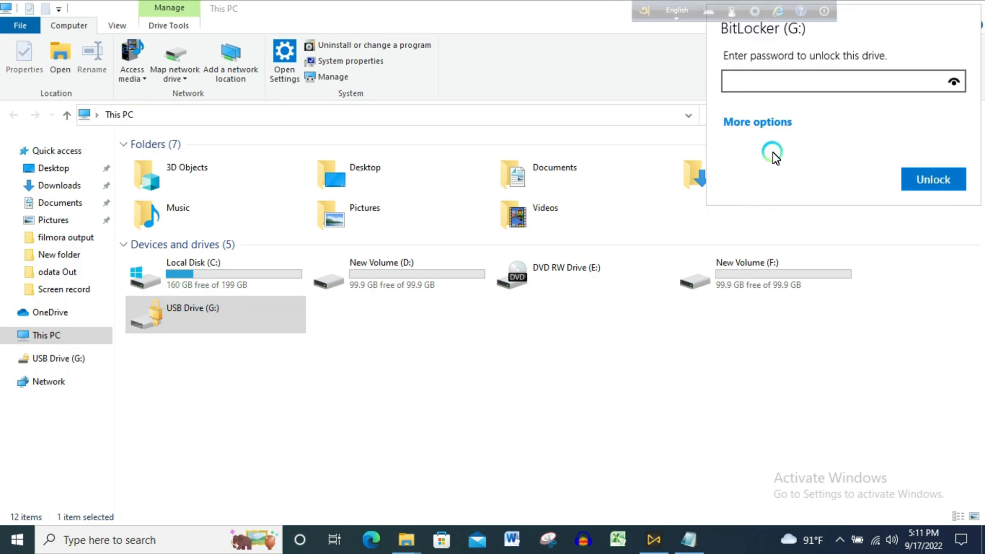
click(741, 123)
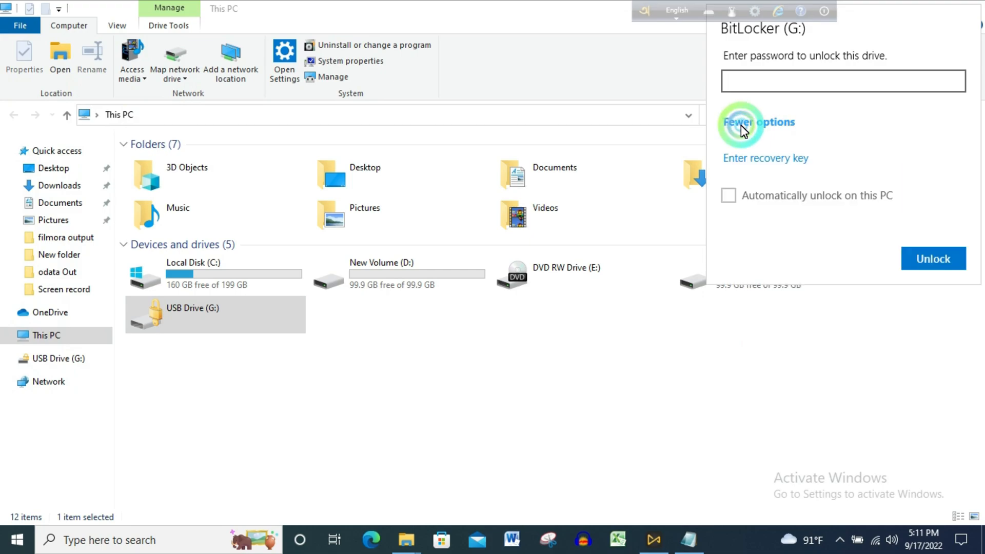
click(750, 160)
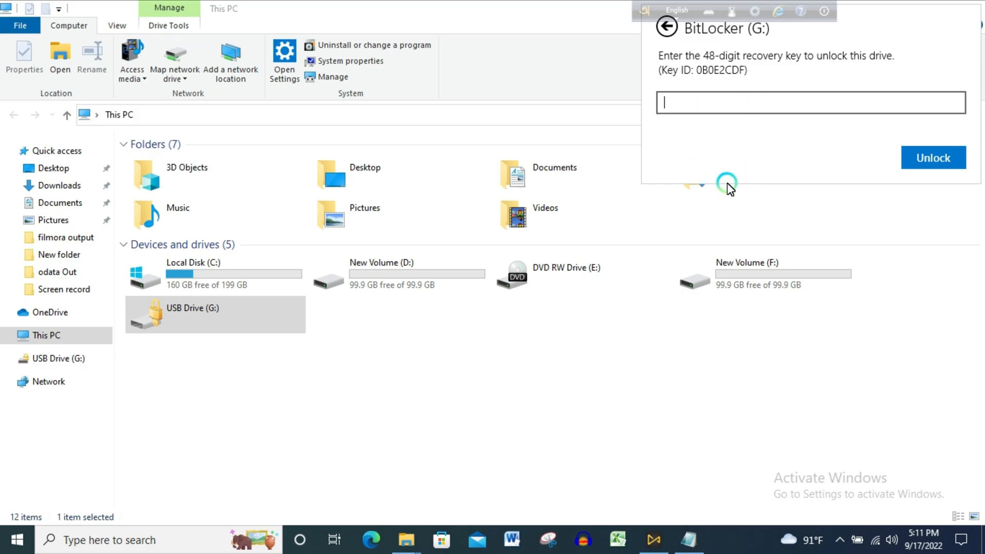
key(ctrl+v)
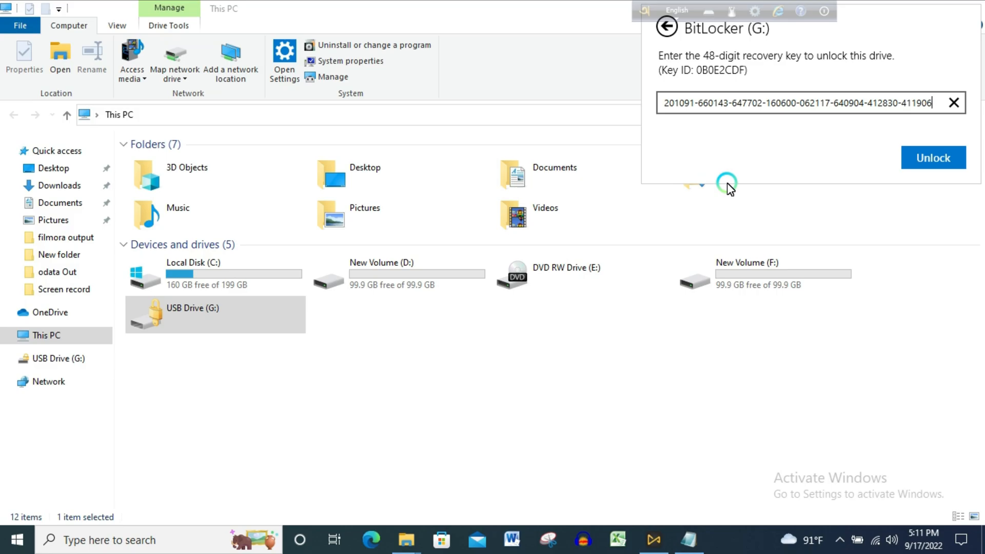
click(934, 161)
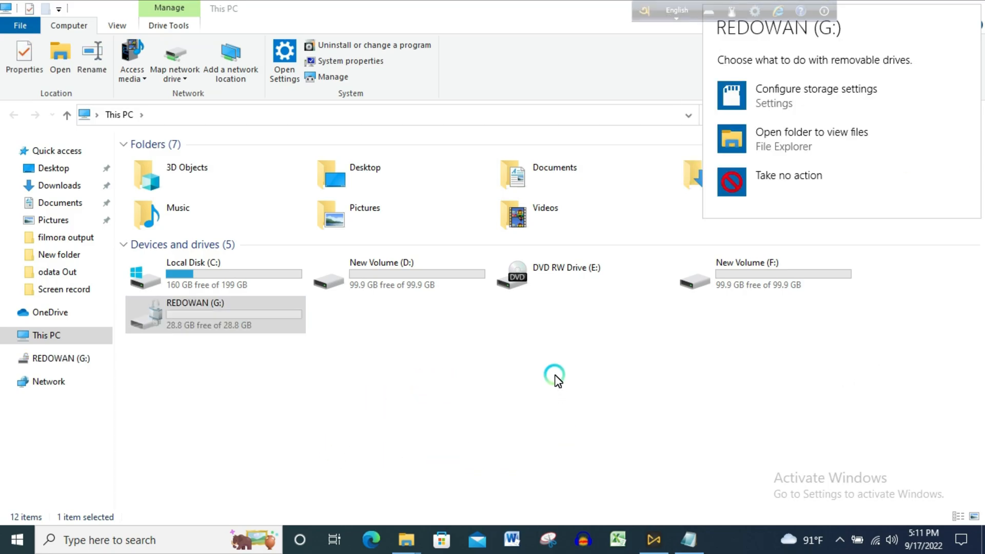
double_click(204, 318)
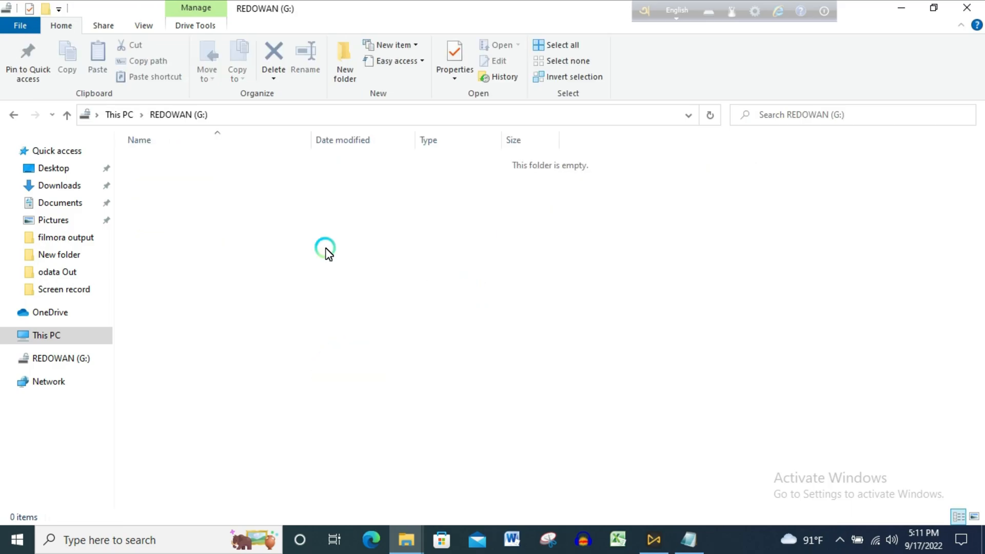
click(9, 115)
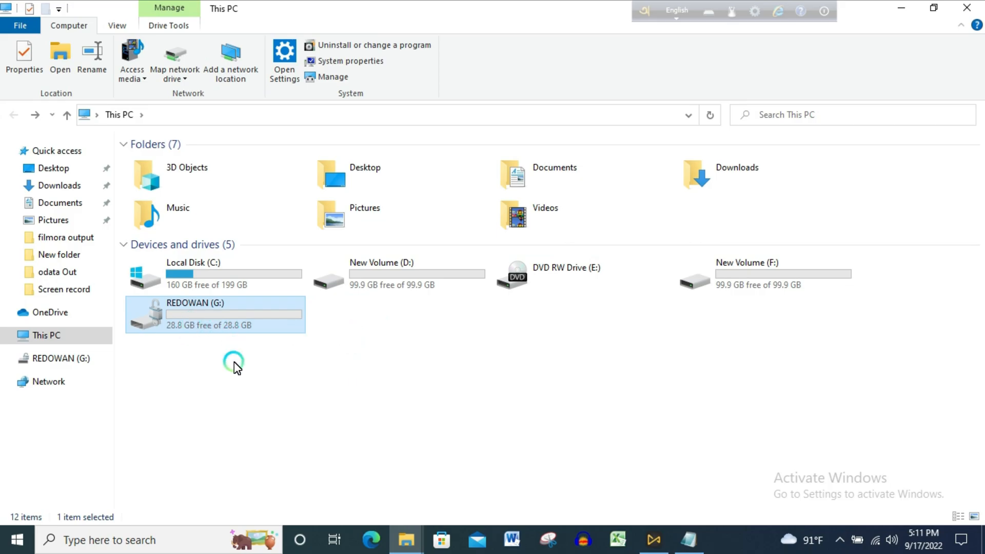
- Turn off BitLocker for the removable drive G: from its BitLocker management page and close the open windows
right_click(192, 320)
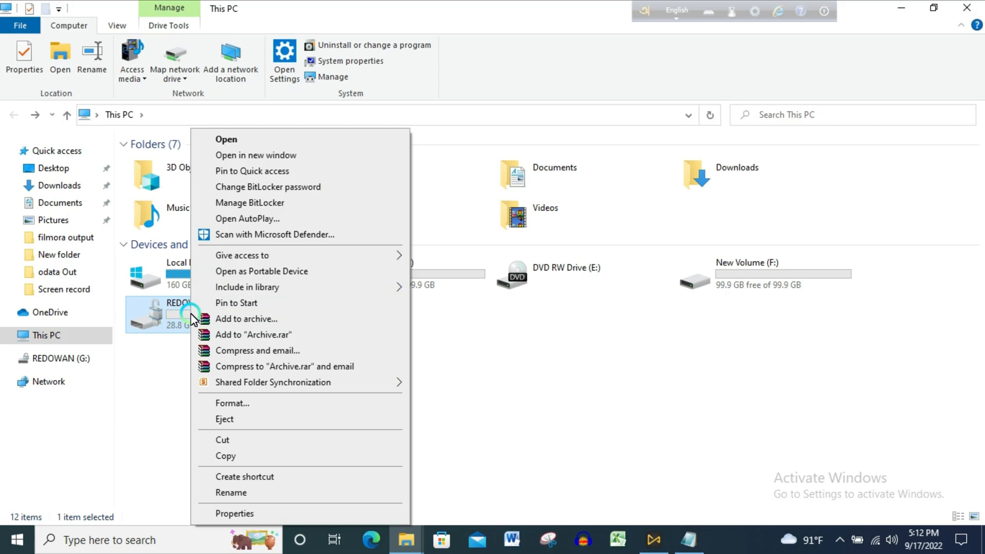
click(248, 204)
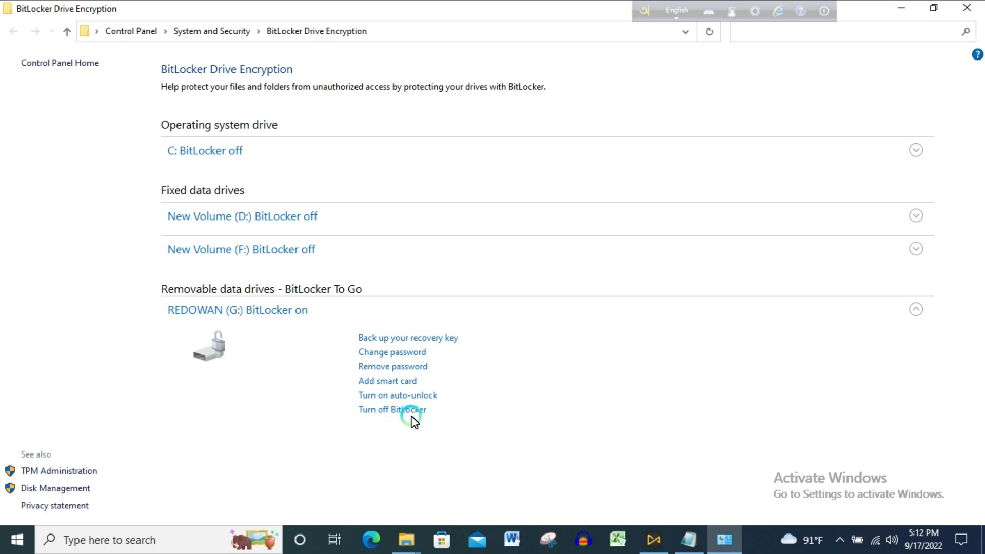
click(393, 414)
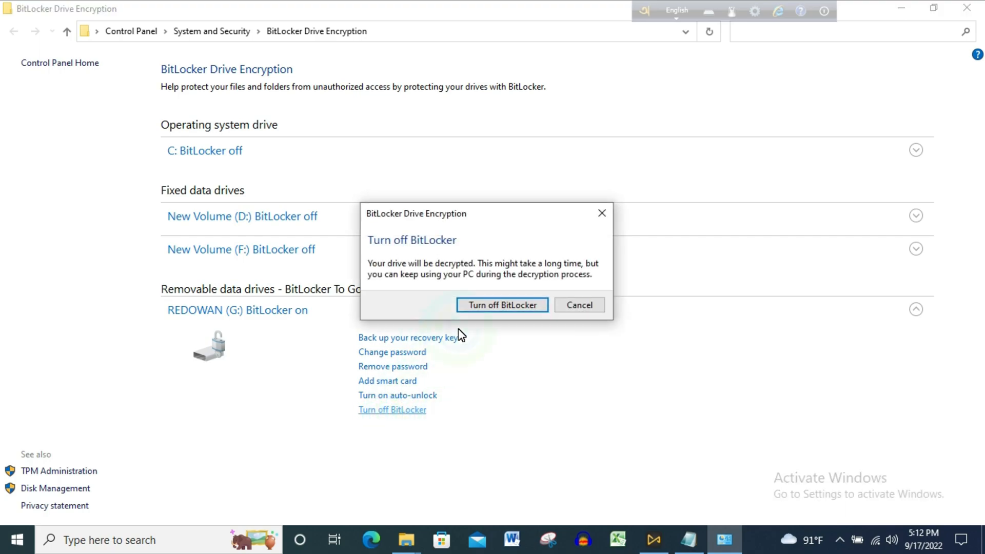
click(479, 307)
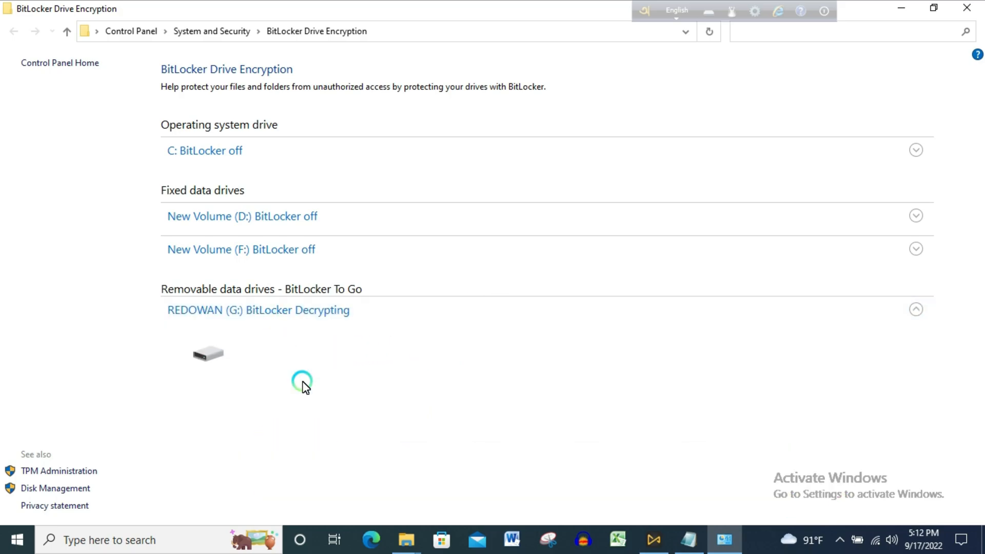
click(967, 8)
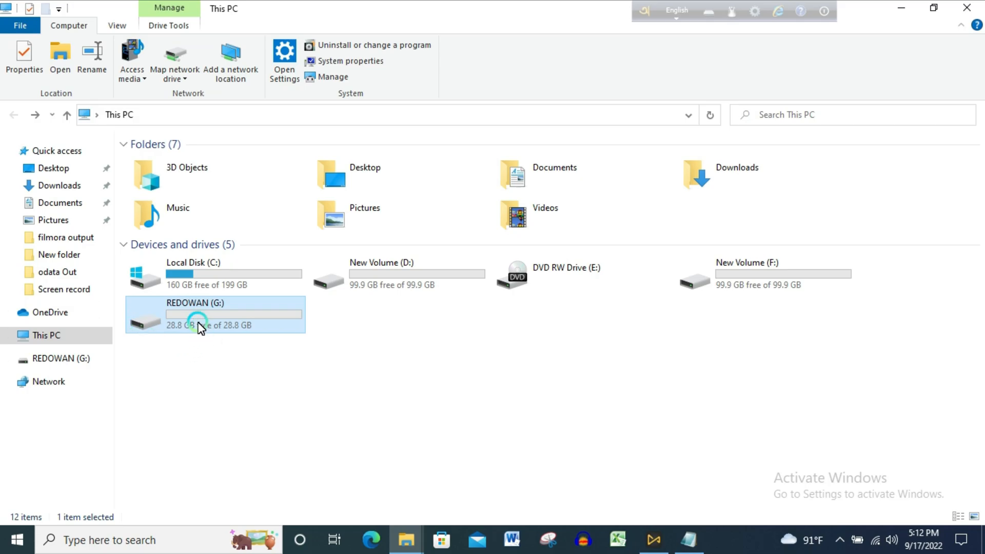
click(974, 6)
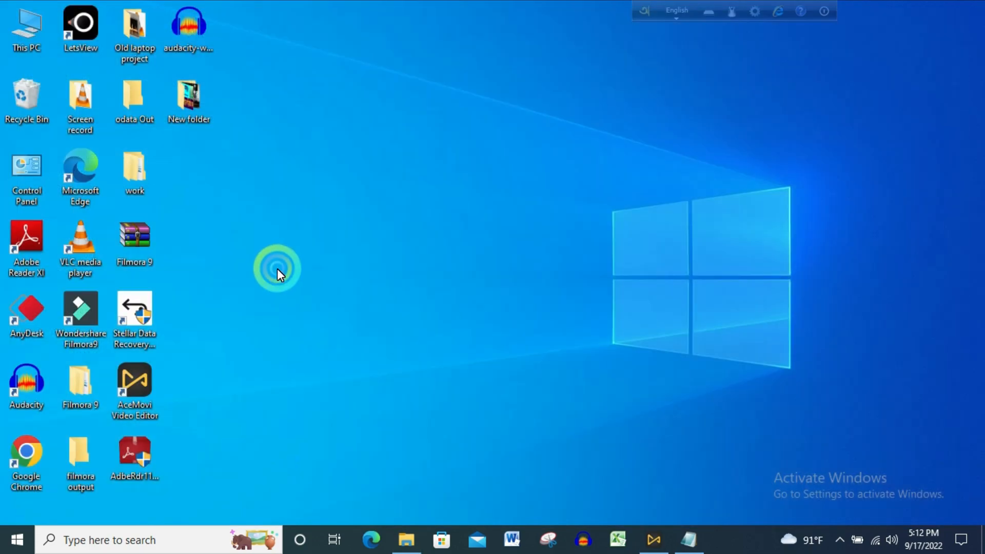